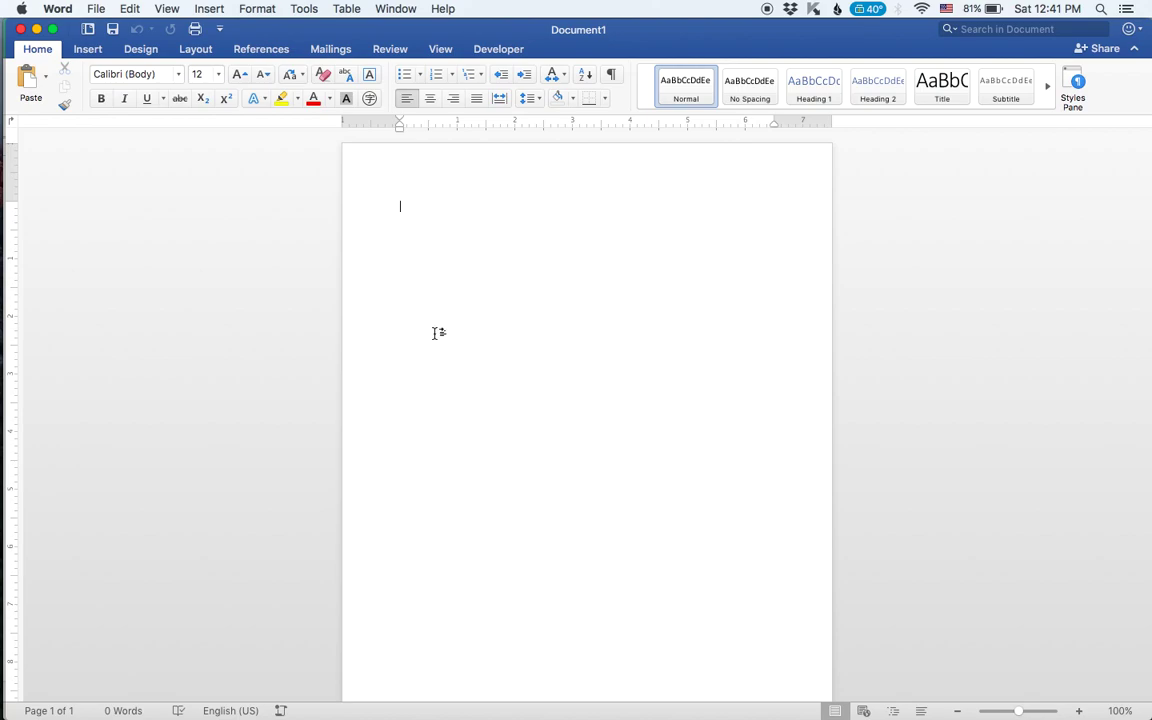
# Step: Open the document's Summary properties and clear the existing Author entry
pyautogui.click(97, 8)
pyautogui.click(152, 309)
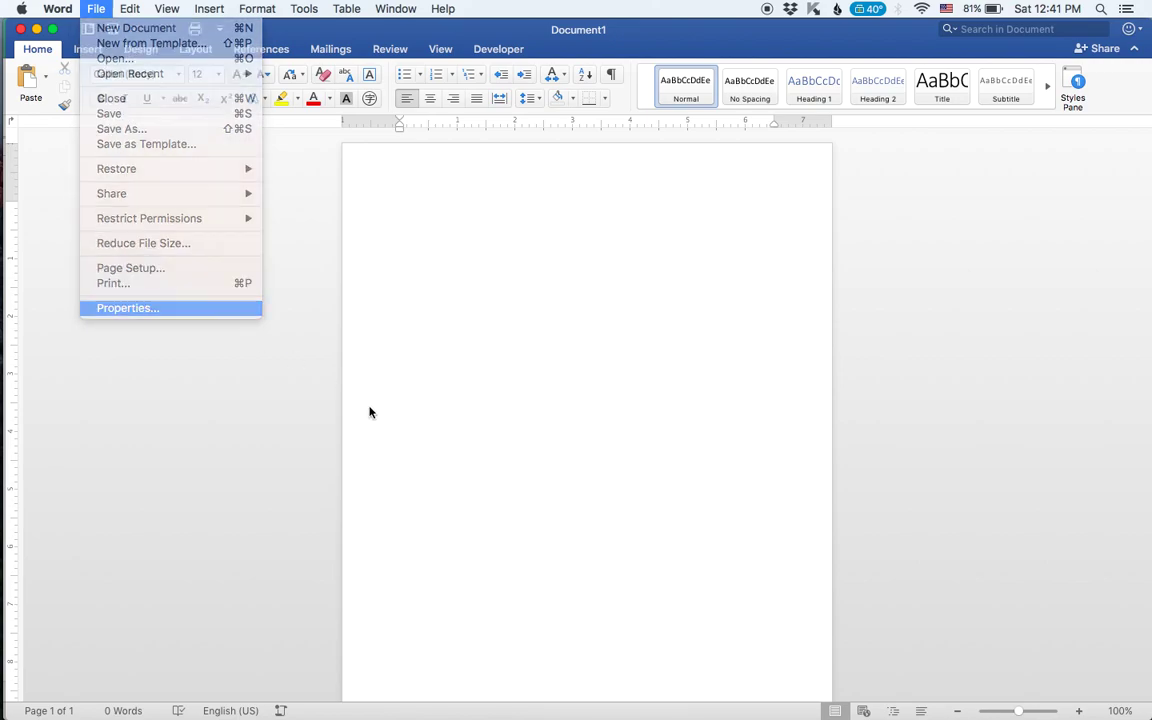
pyautogui.click(516, 125)
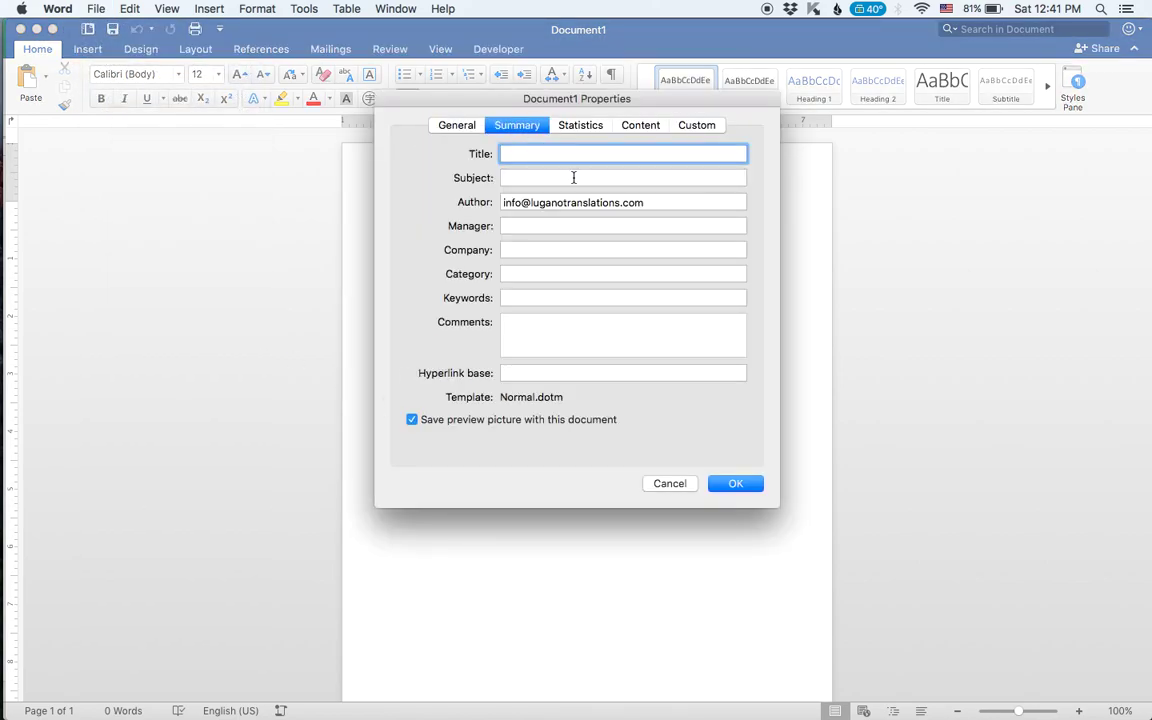
pyautogui.moveTo(652, 202); pyautogui.dragTo(500, 206)
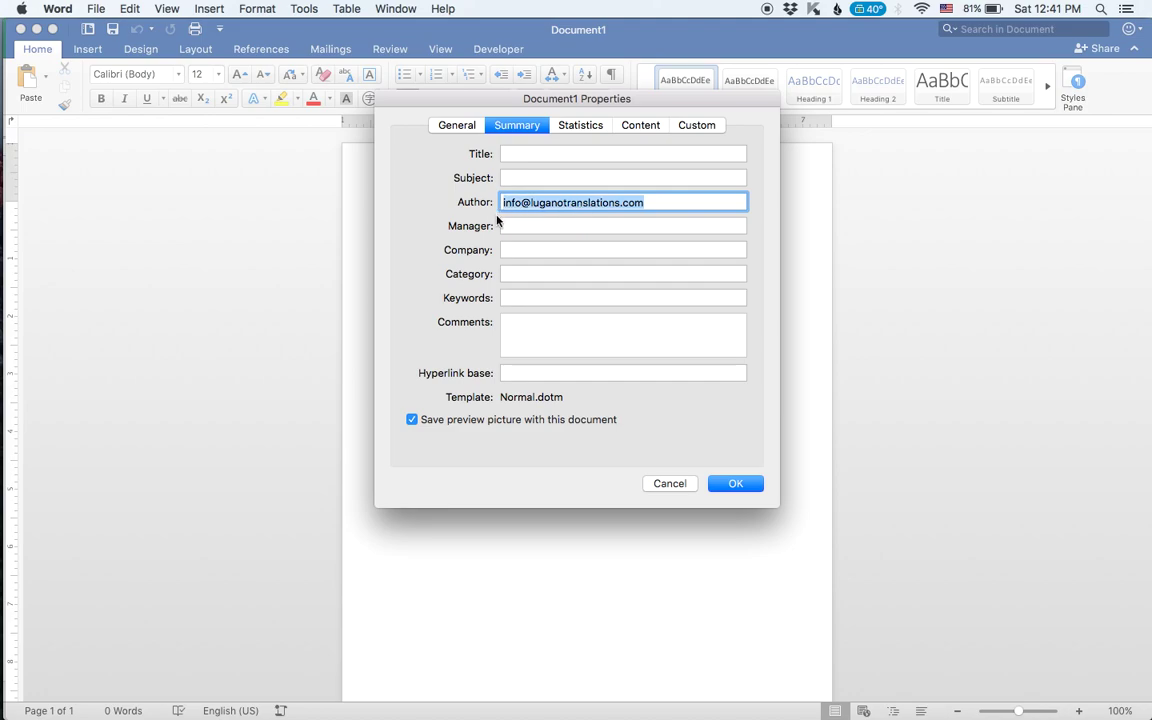
pyautogui.press('BackSpace')
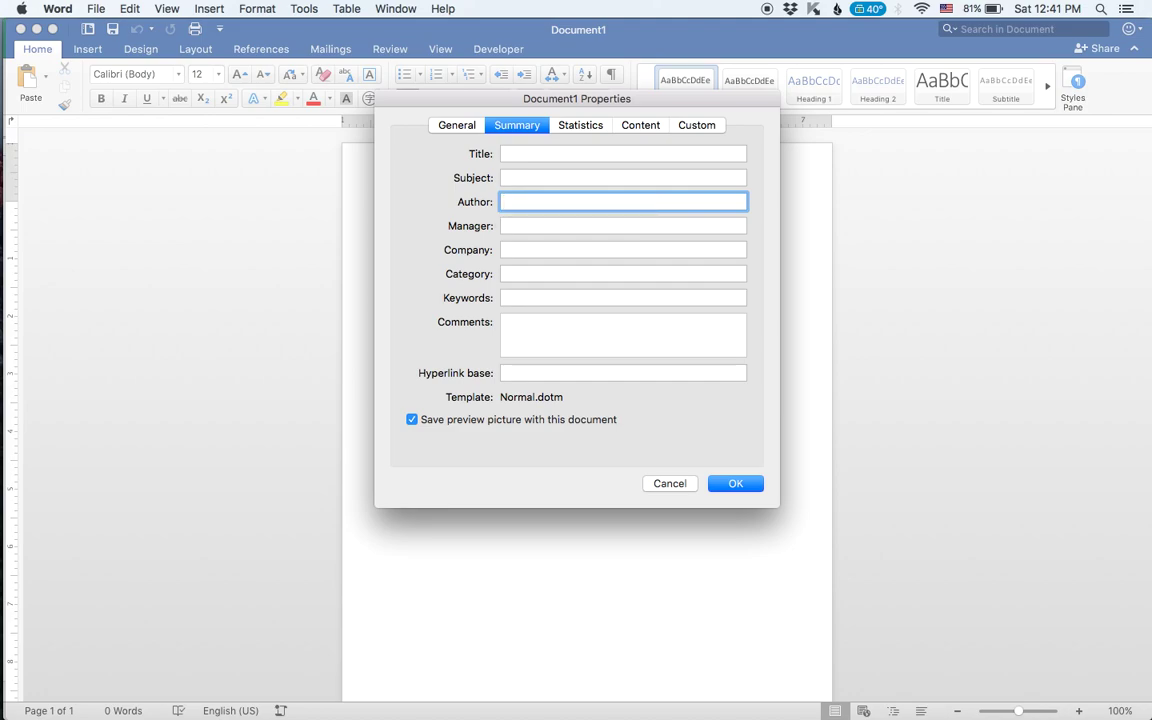
# Step: Enter the translator's name as Author and their email address as Company
pyautogui.write('John Smi')
pyautogui.write('th')
pyautogui.press('Tab')
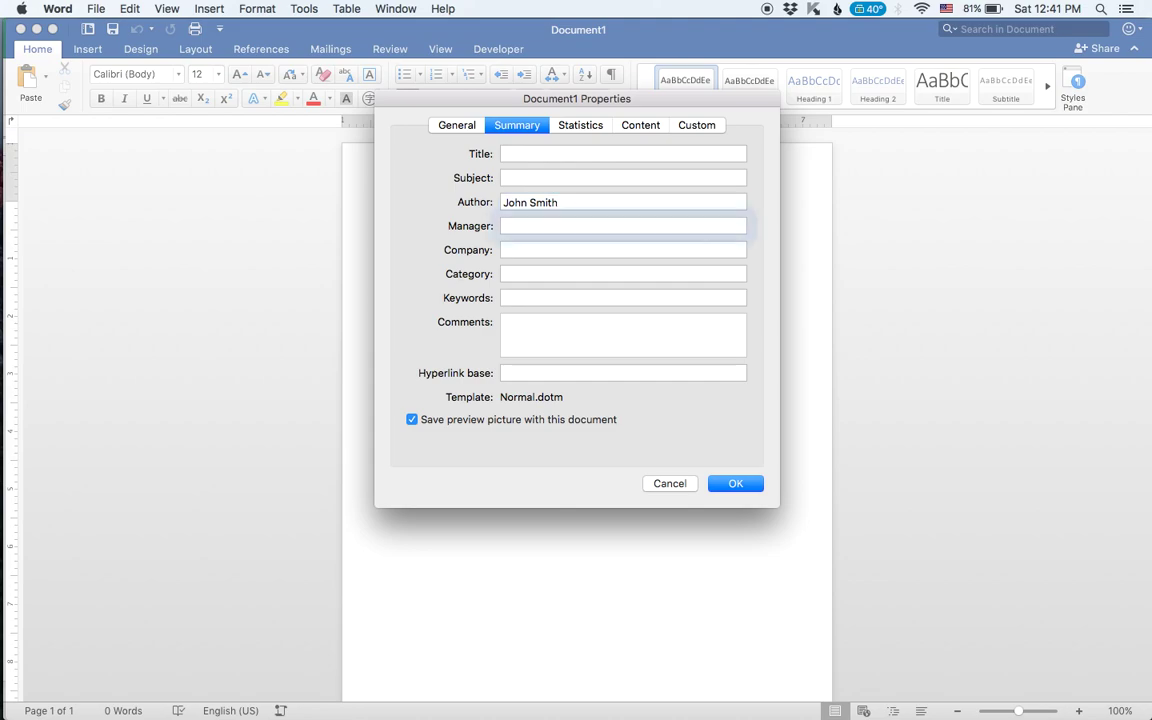
pyautogui.press('Tab')
pyautogui.write('Johns')
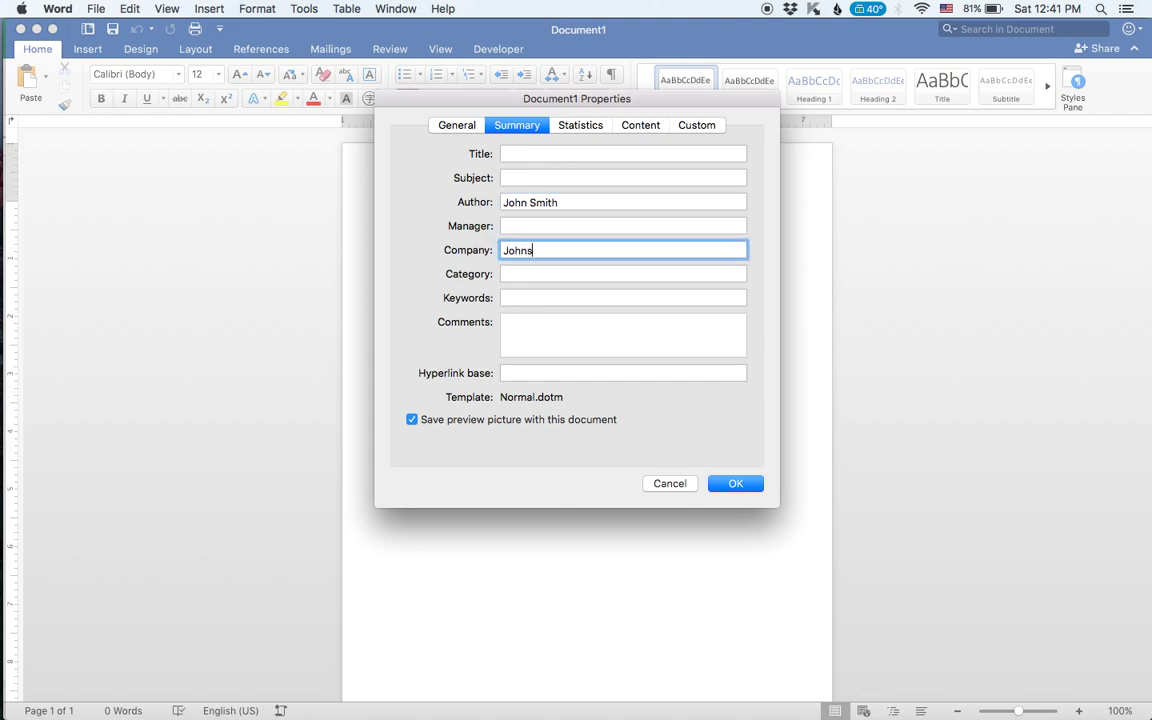
pyautogui.write('mith@what')
pyautogui.write('ever.com')
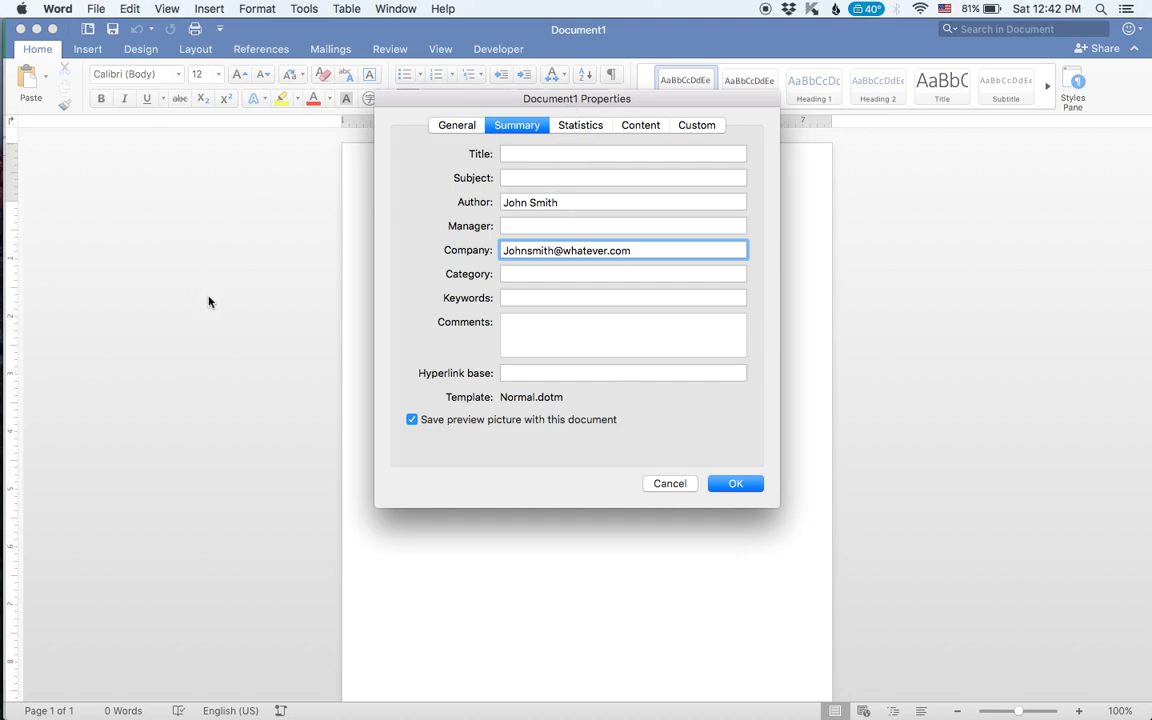
pyautogui.moveTo(470, 96); pyautogui.dragTo(396, 106)
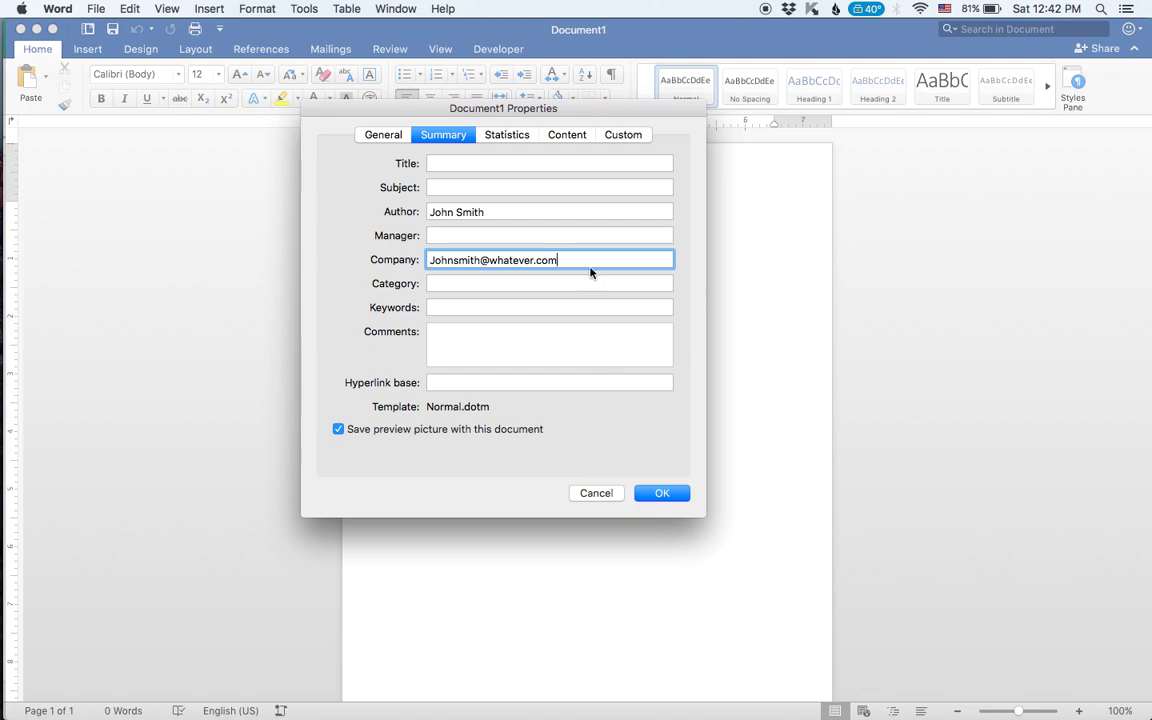
# Step: Discard the property changes and show Word's User Information preferences
pyautogui.click(596, 494)
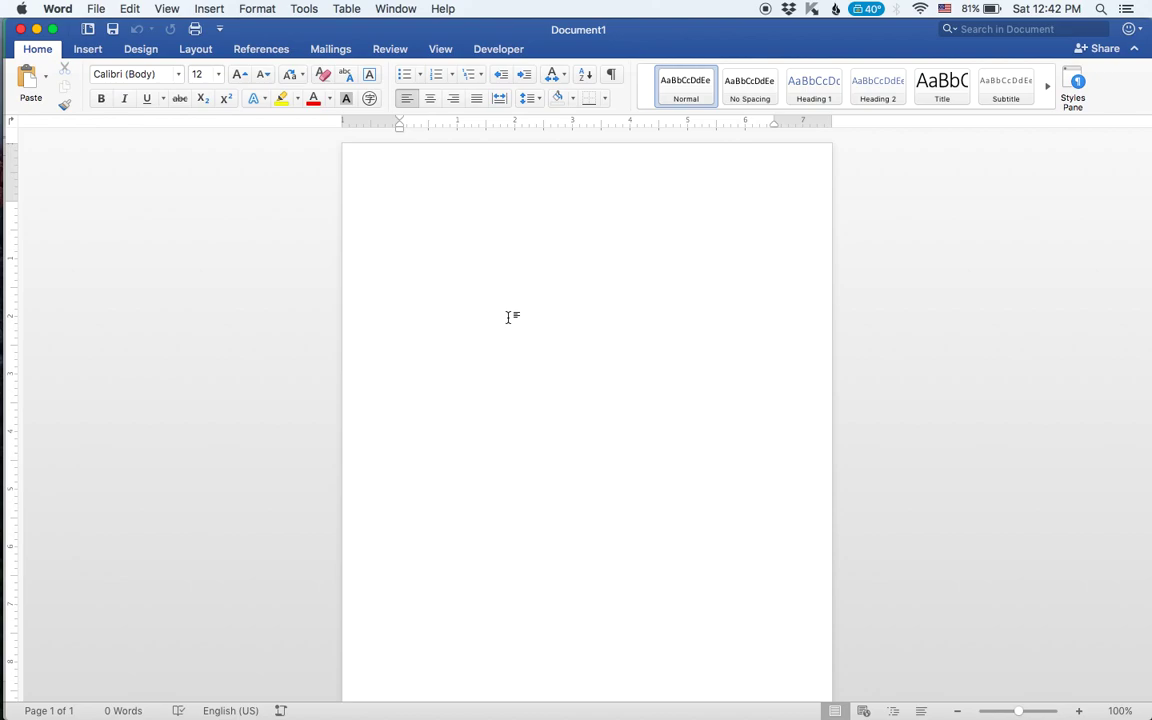
pyautogui.click(57, 8)
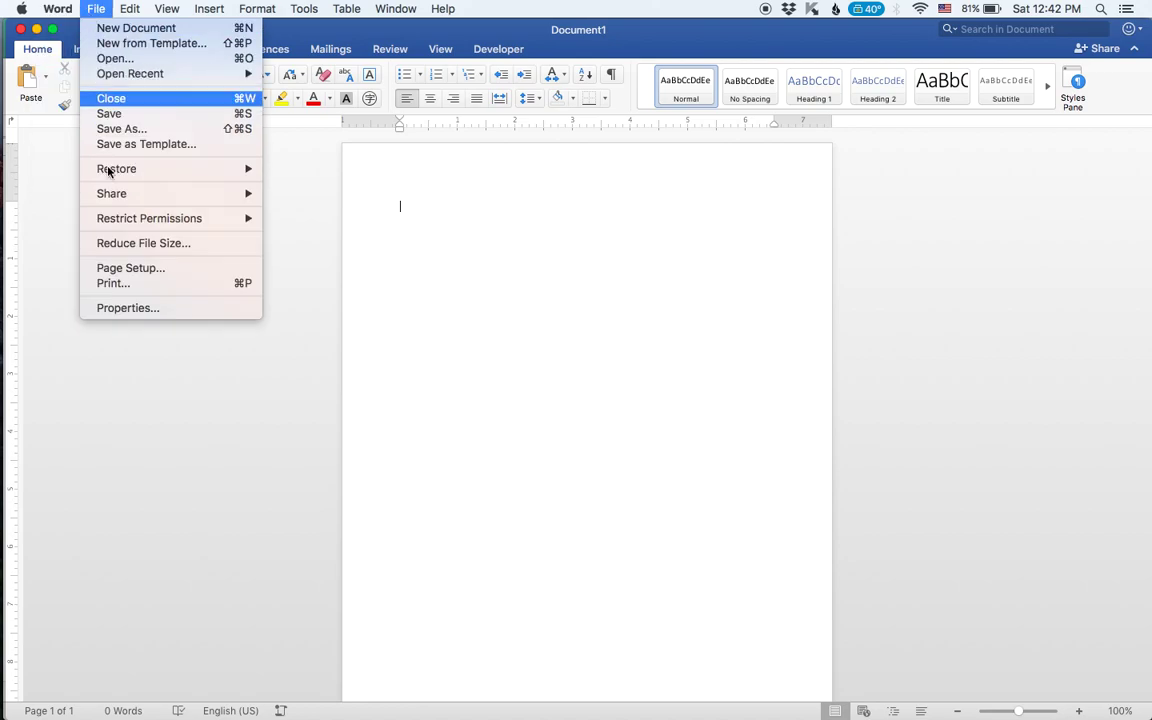
pyautogui.click(64, 9)
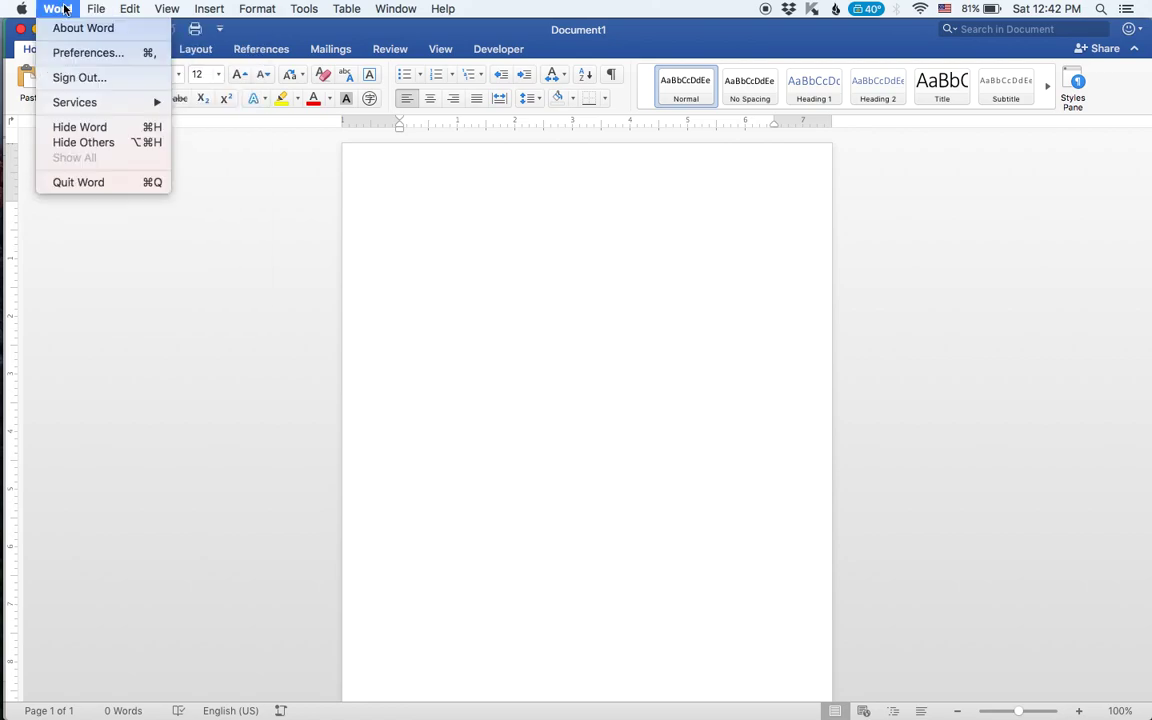
pyautogui.click(75, 55)
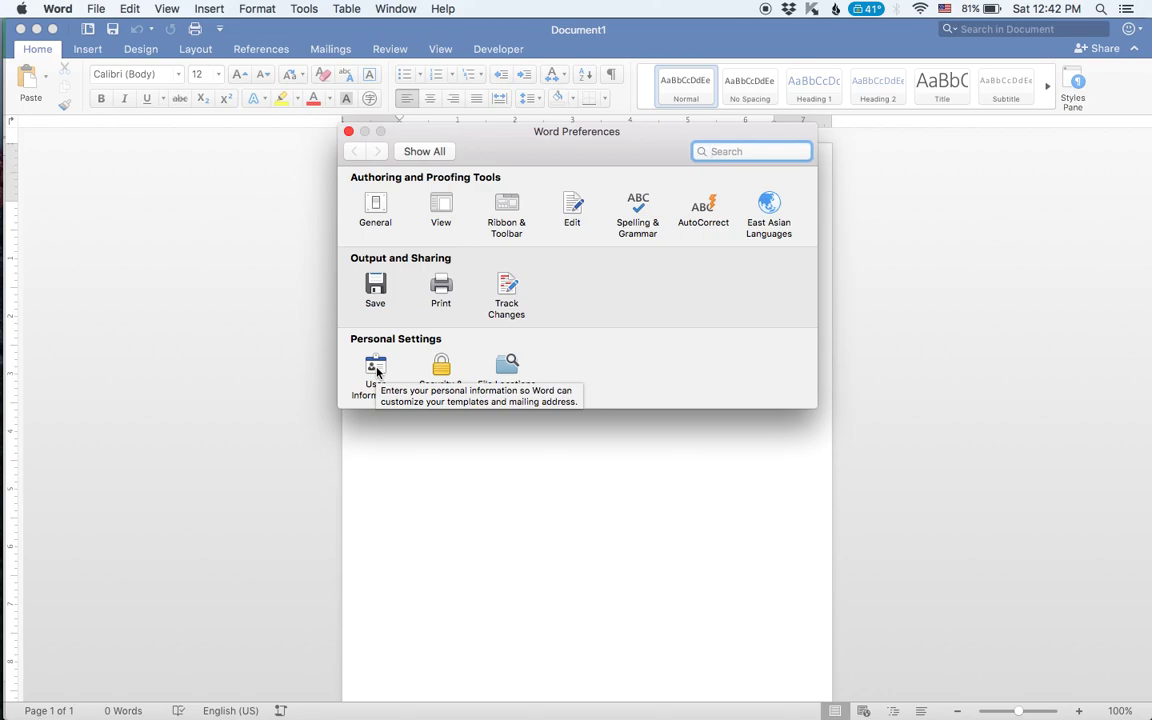
pyautogui.moveTo(593, 153); pyautogui.dragTo(543, 123)
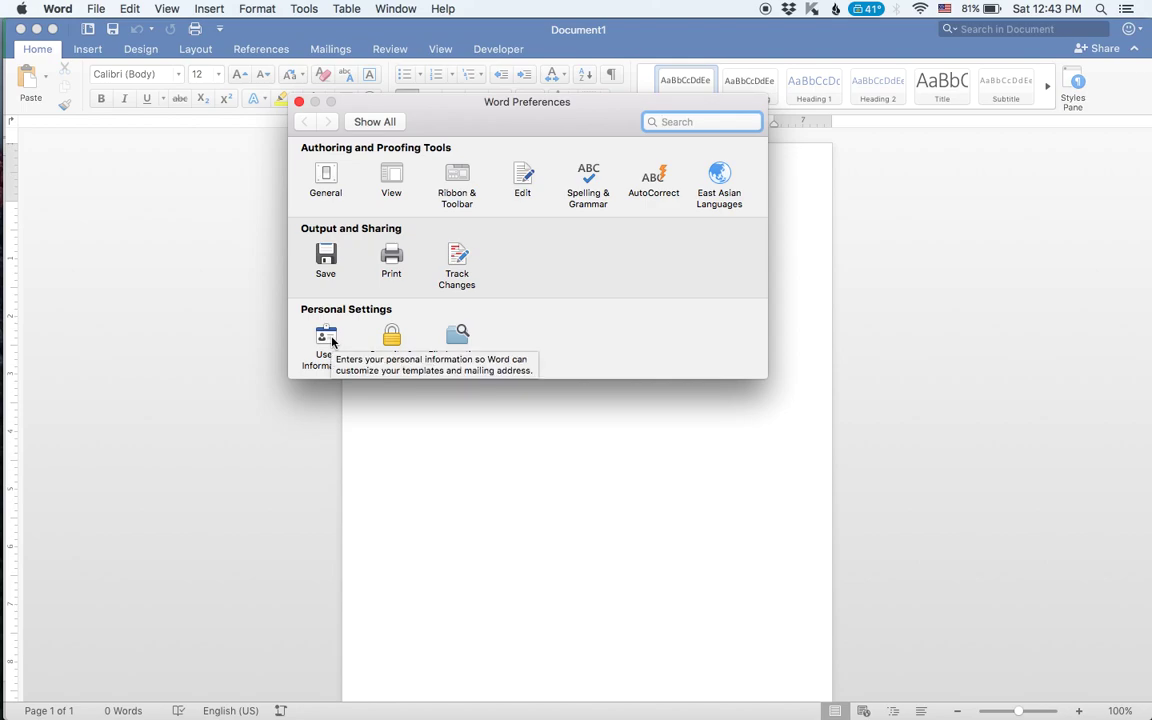
pyautogui.click(332, 342)
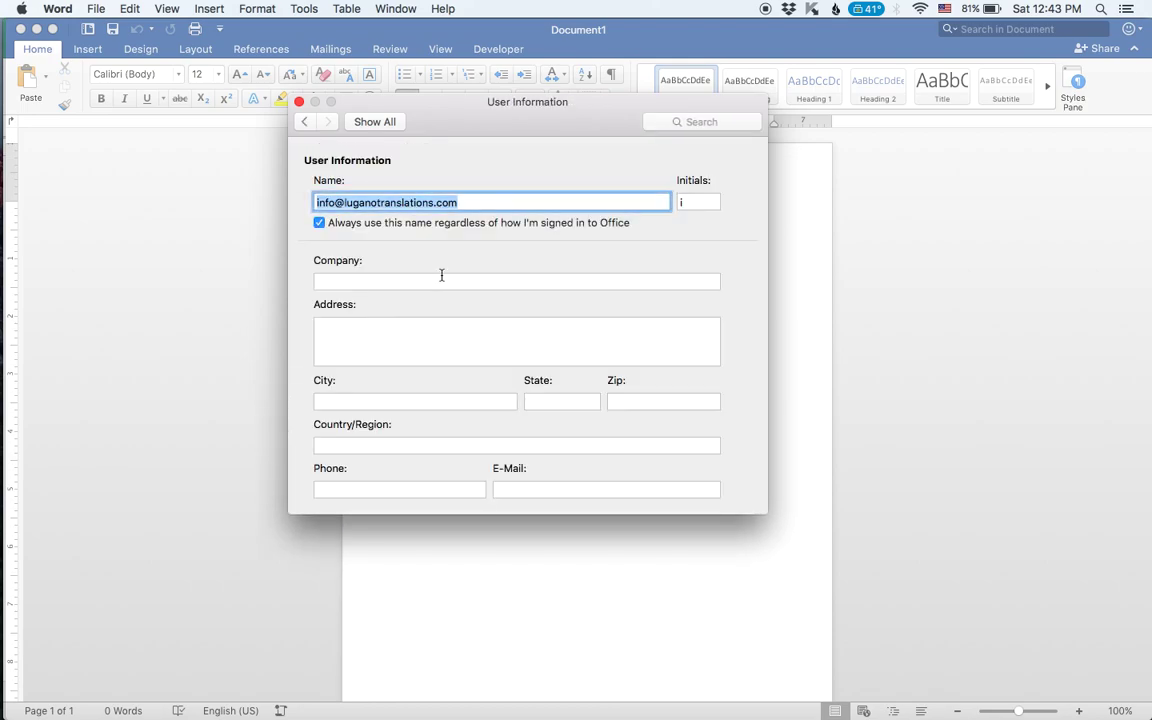
# Step: Close Preferences and bring up the document's Summary properties again
pyautogui.click(298, 102)
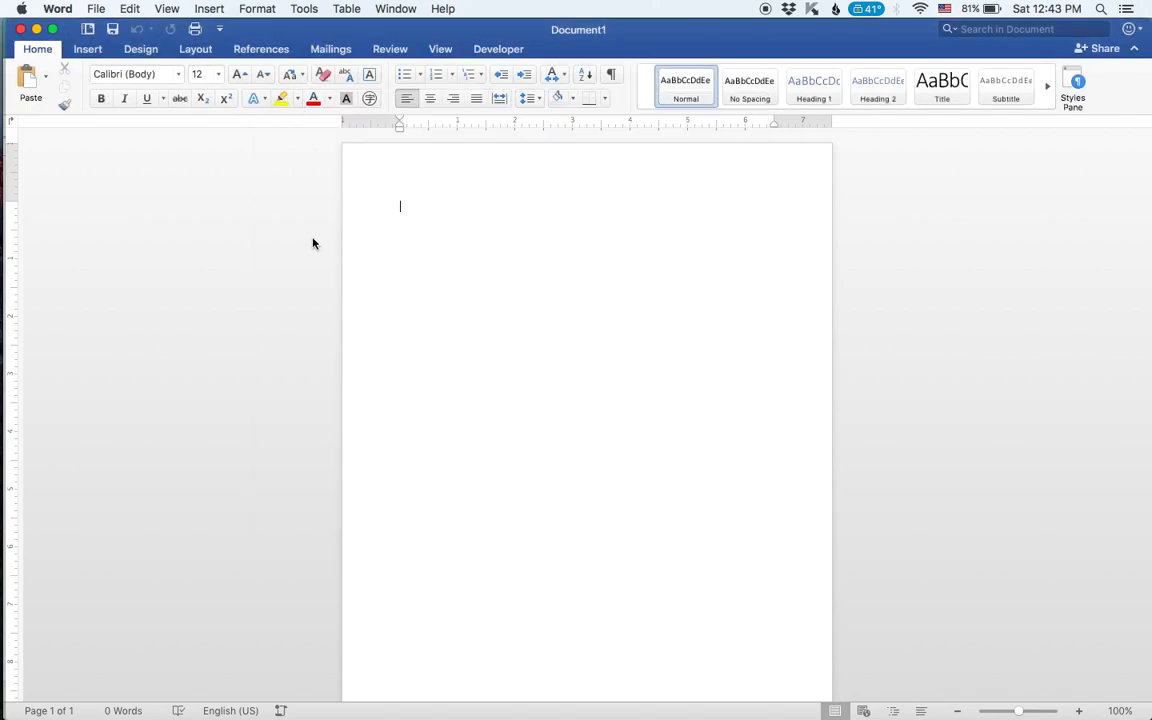
pyautogui.click(66, 8)
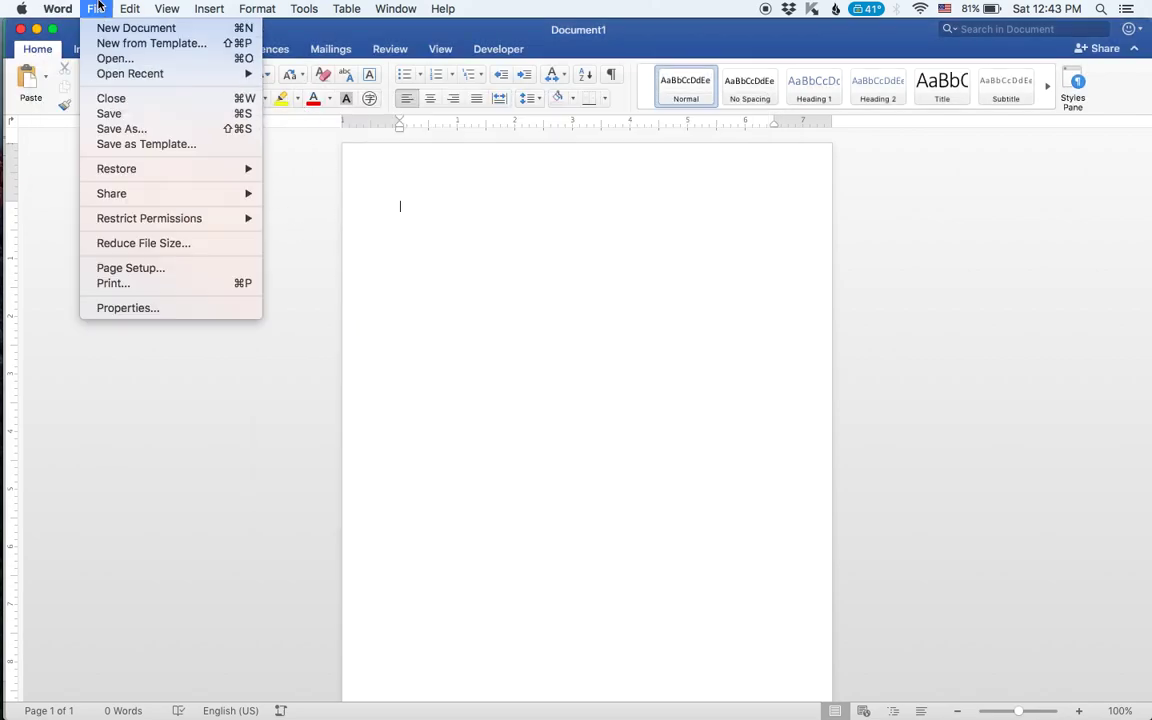
pyautogui.click(153, 306)
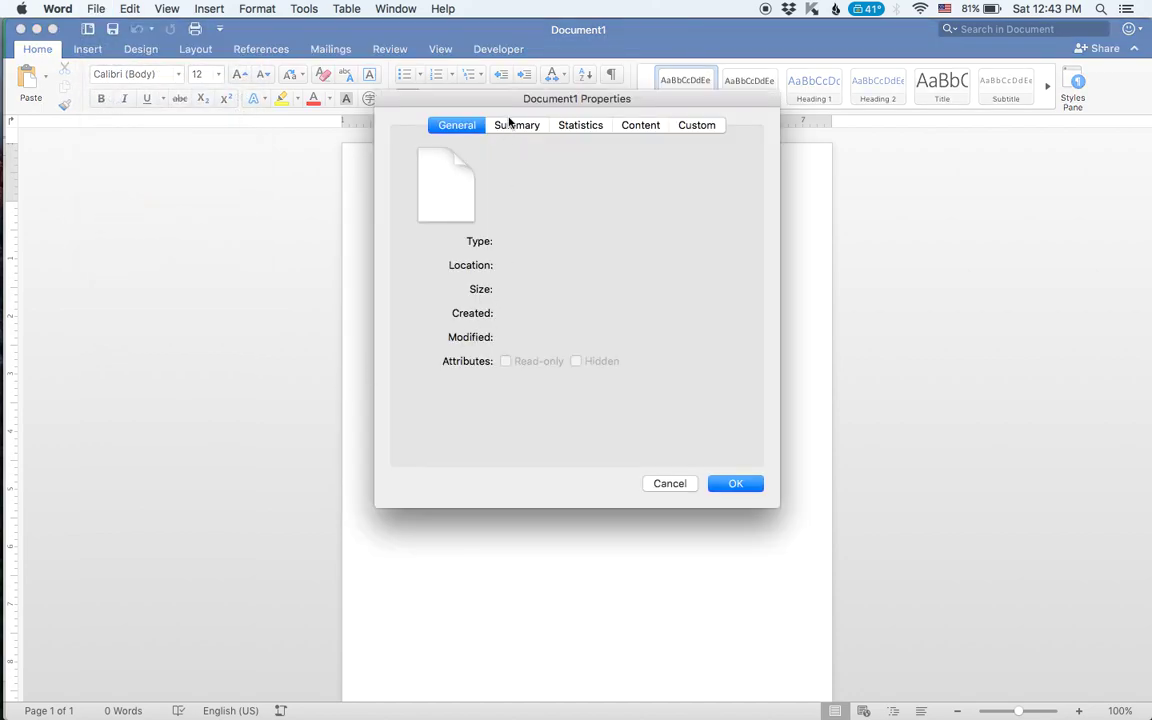
pyautogui.click(513, 126)
# Step: Set Author to the translator's name, Manager to 'En-It Translator', Company to their email, and confirm
pyautogui.moveTo(625, 203); pyautogui.dragTo(492, 210)
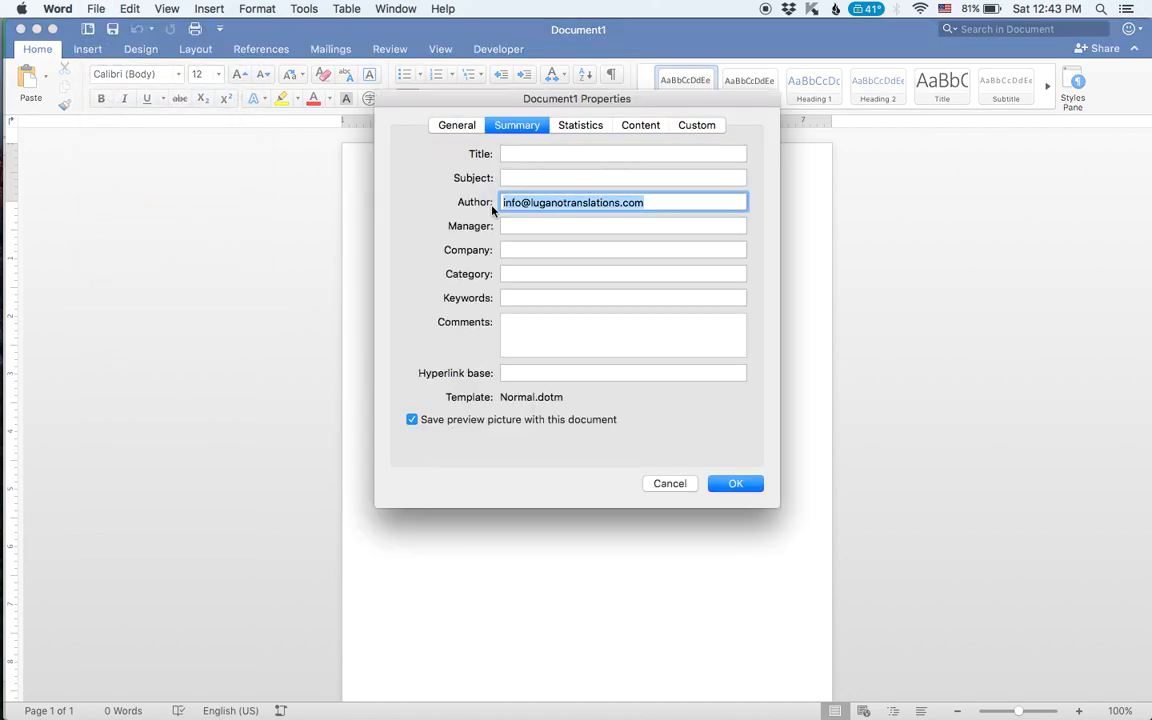
pyautogui.write('John Smith')
pyautogui.press('Tab')
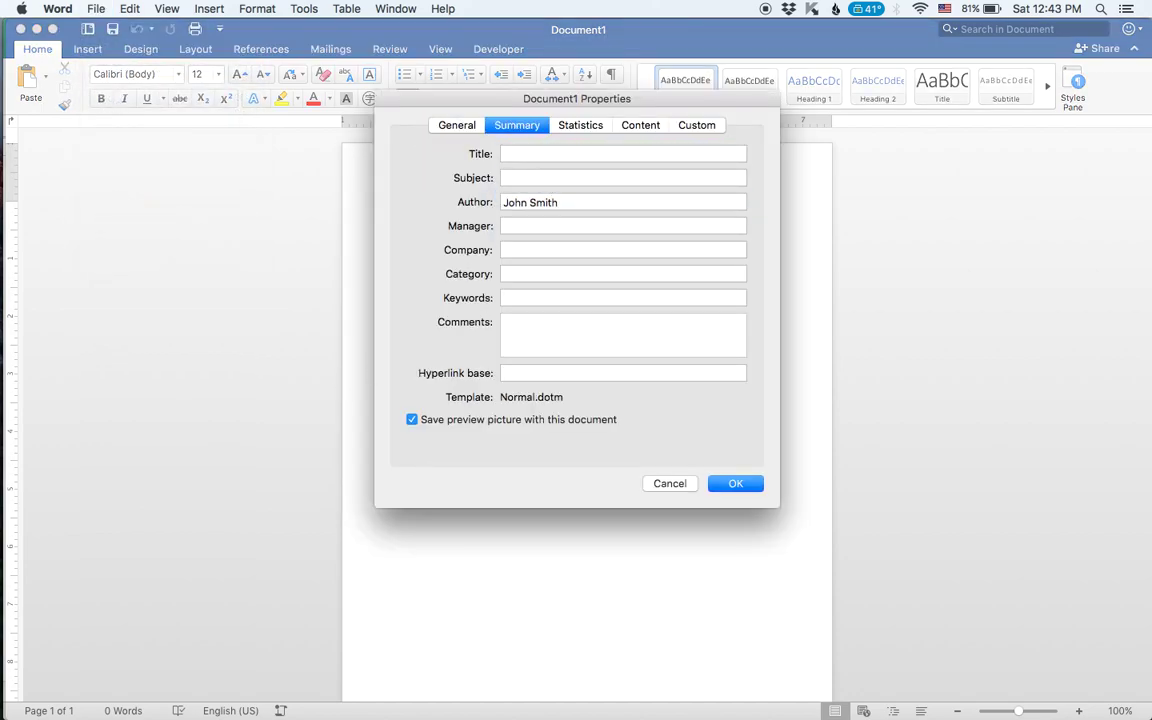
pyautogui.write('E')
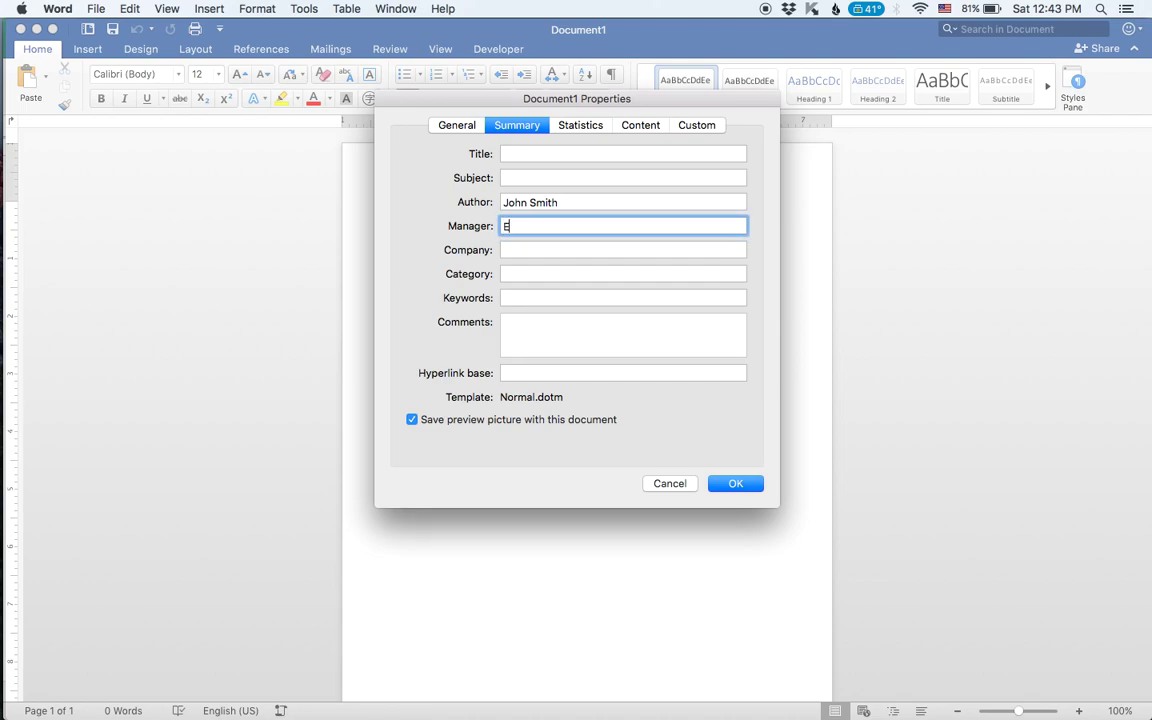
pyautogui.write('n-It ')
pyautogui.write('Translator')
pyautogui.press('Tab')
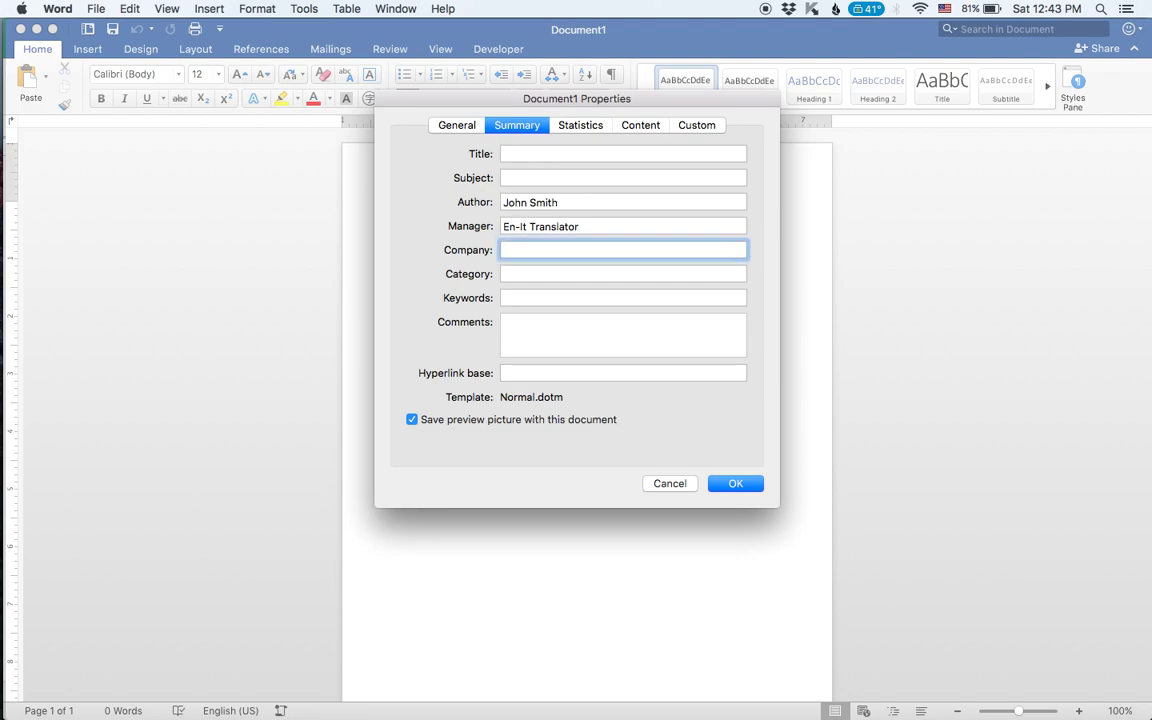
pyautogui.write('John')
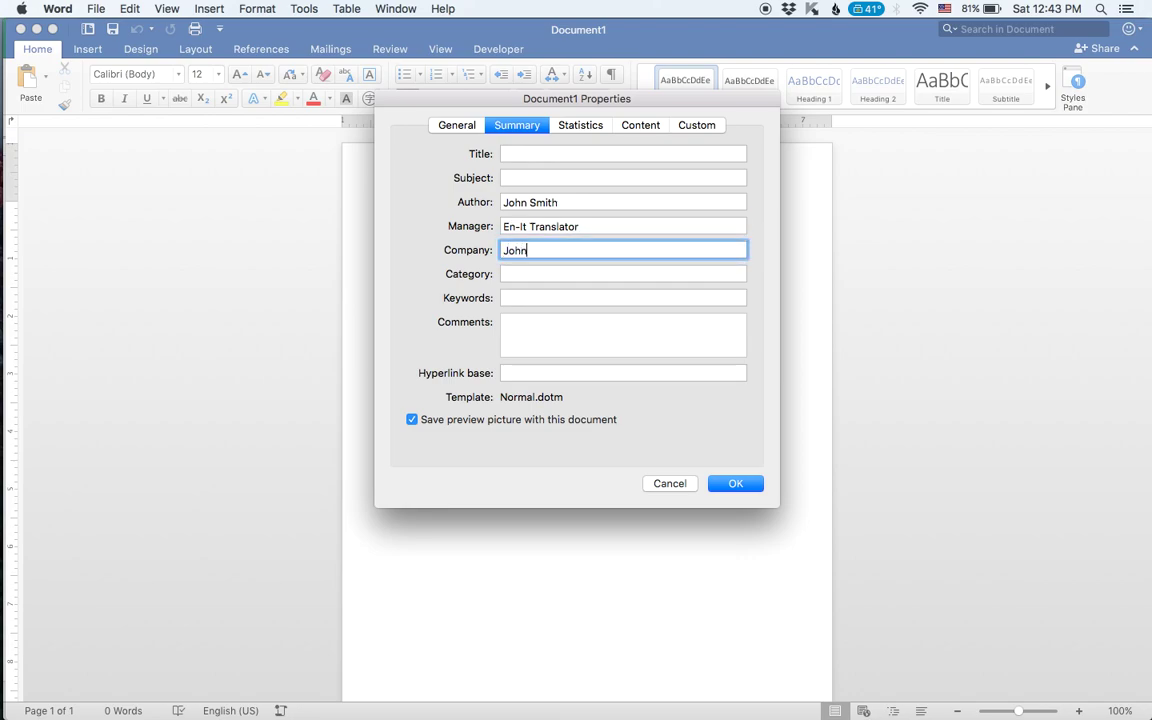
pyautogui.write('smith@whatever')
pyautogui.write('.com')
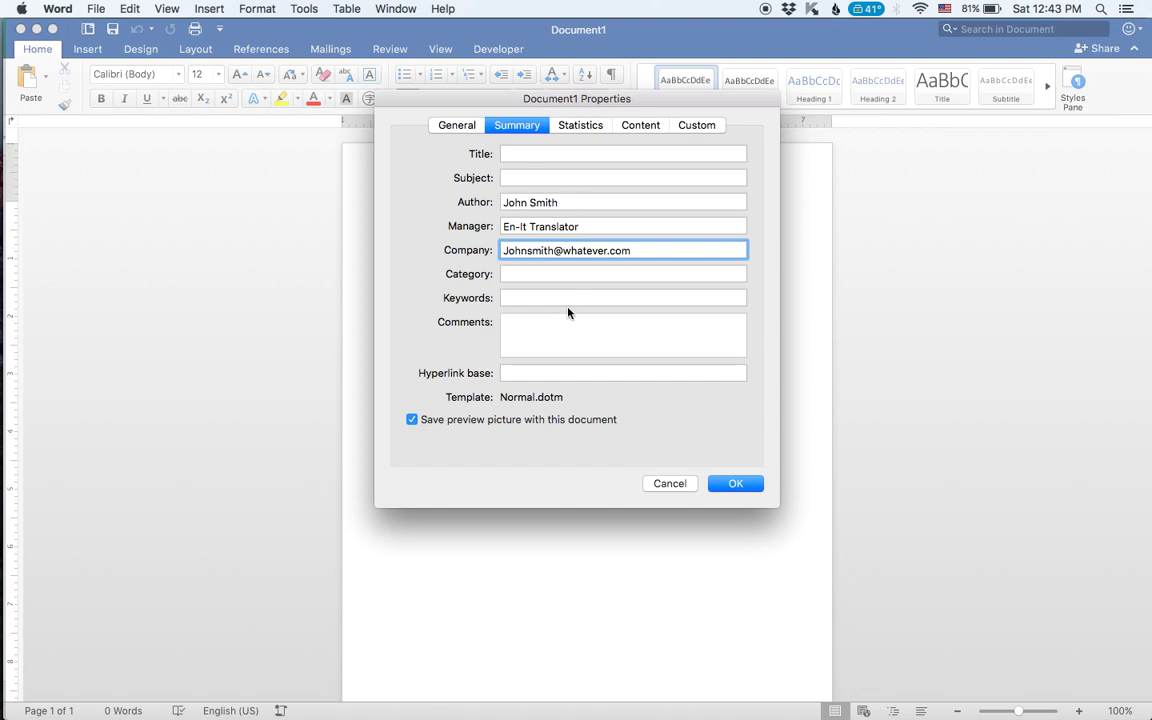
pyautogui.click(557, 323)
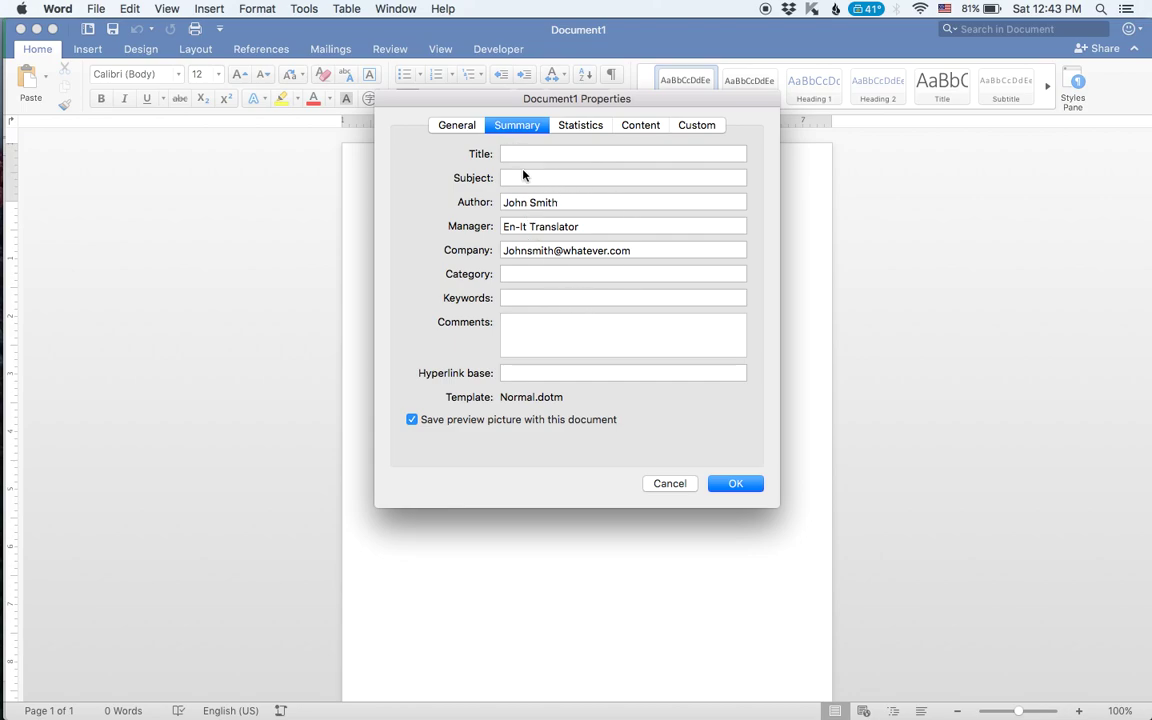
pyautogui.click(725, 487)
# Step: Close the properties, then reopen the Summary to check the Author and cancel
pyautogui.click(684, 485)
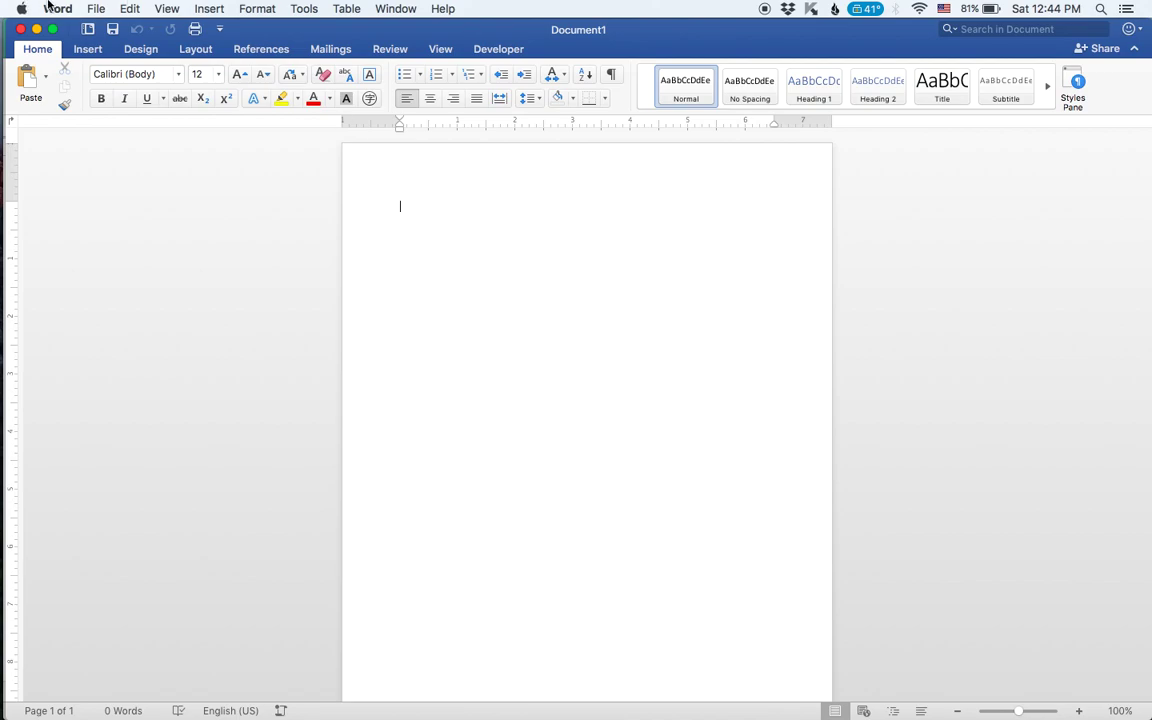
pyautogui.click(94, 8)
pyautogui.click(145, 311)
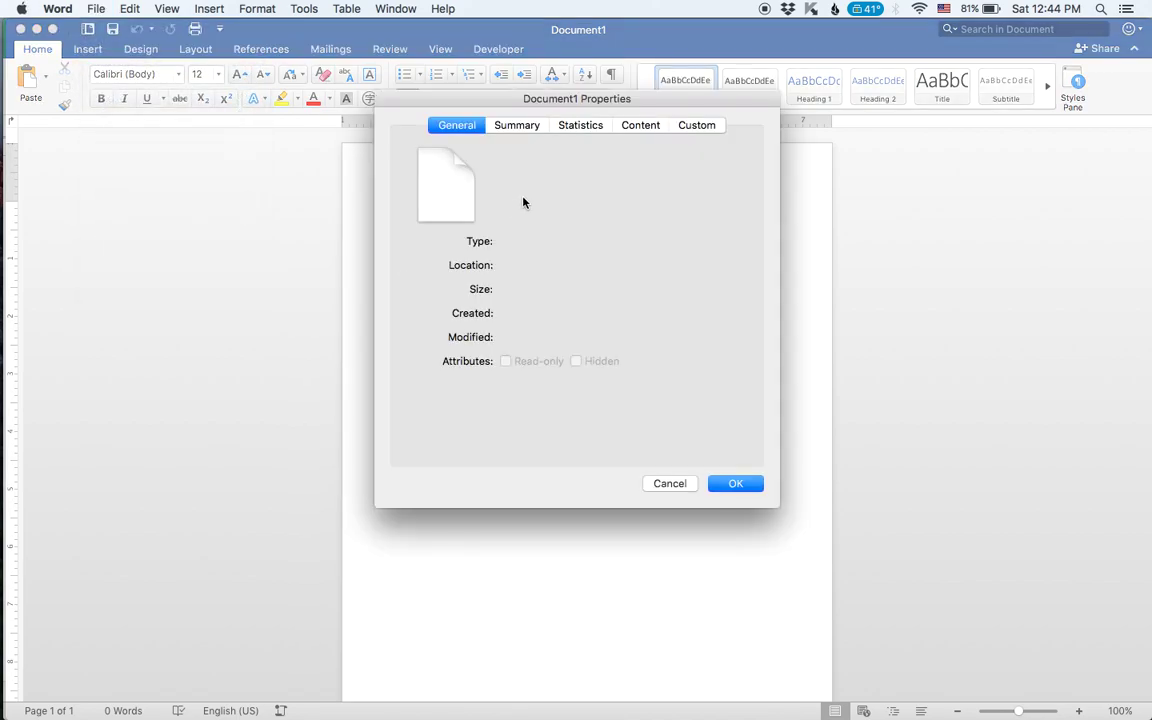
pyautogui.click(518, 124)
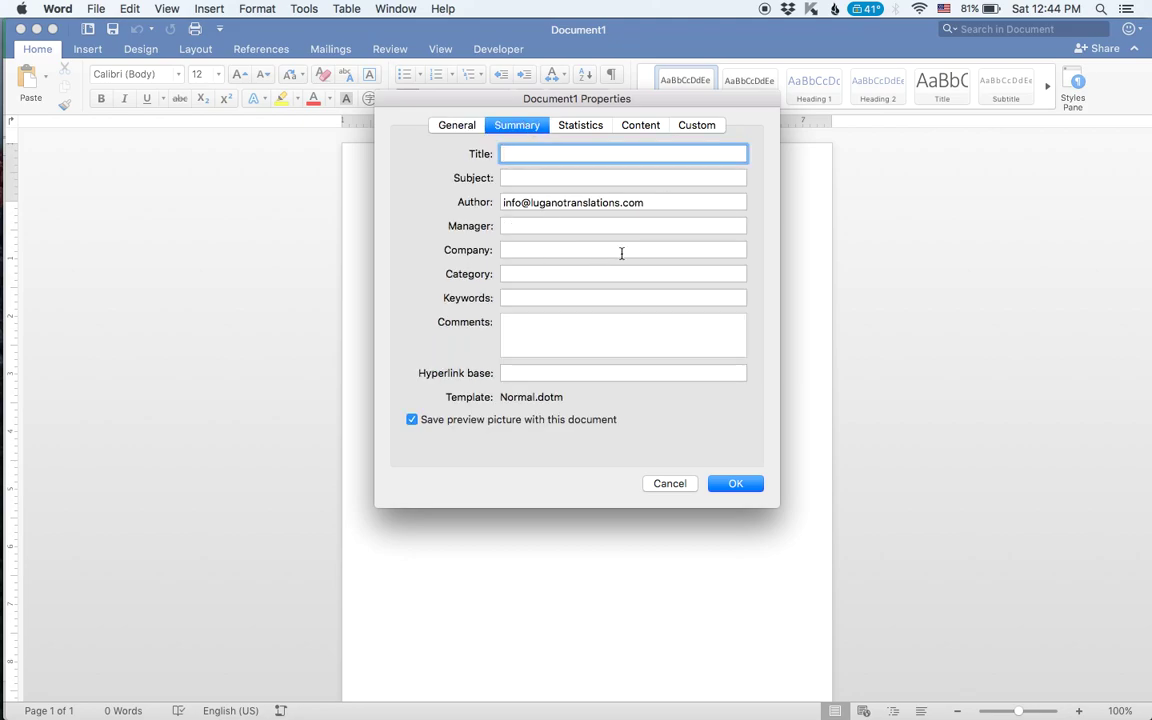
pyautogui.click(680, 482)
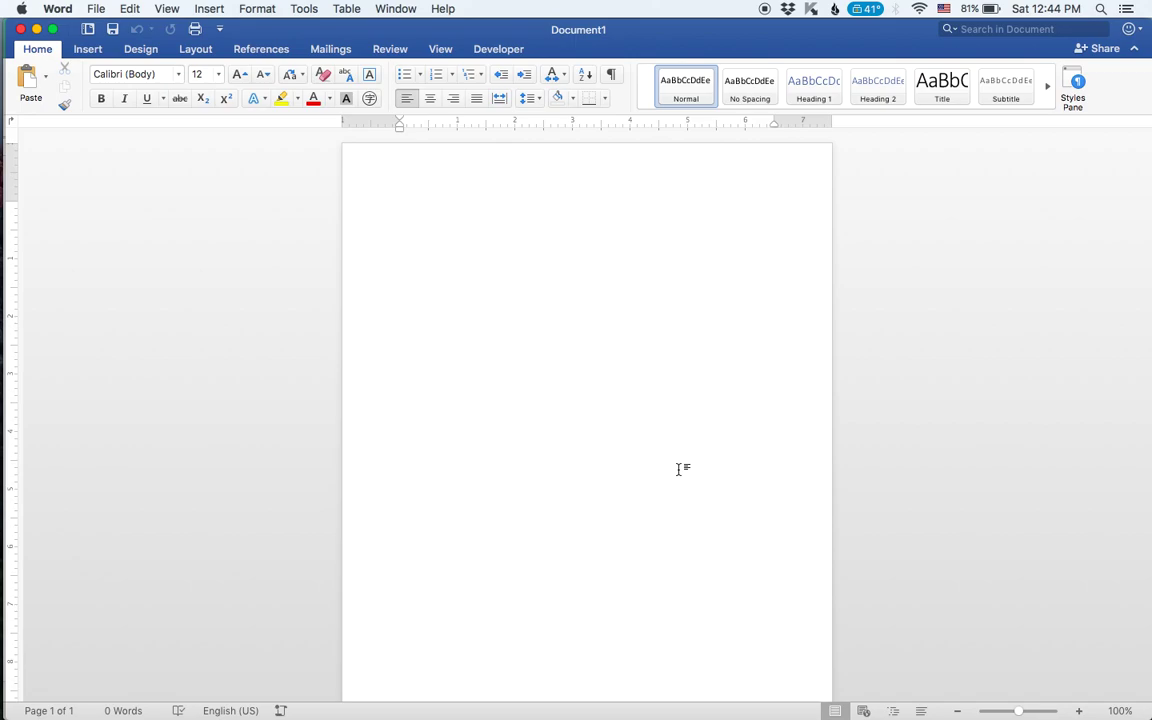